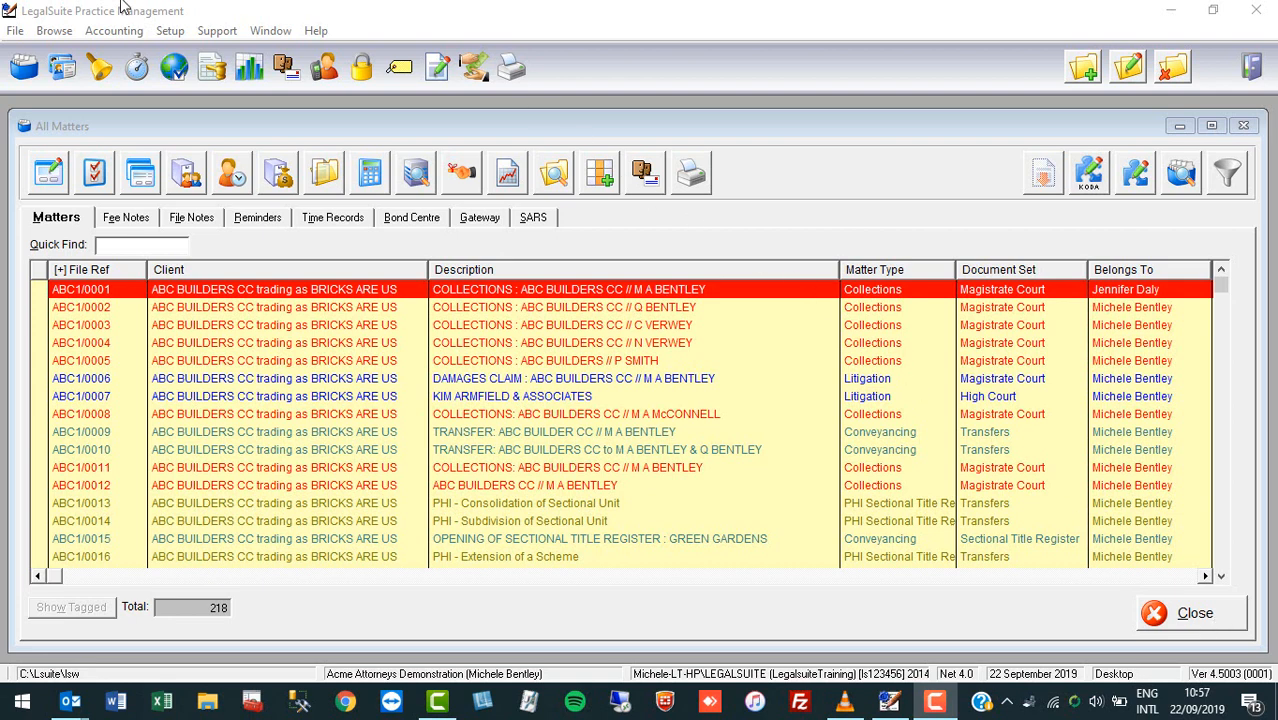
- Open the address book and select the party listed directly below Master of the High Court Cape Town
click(68, 81)
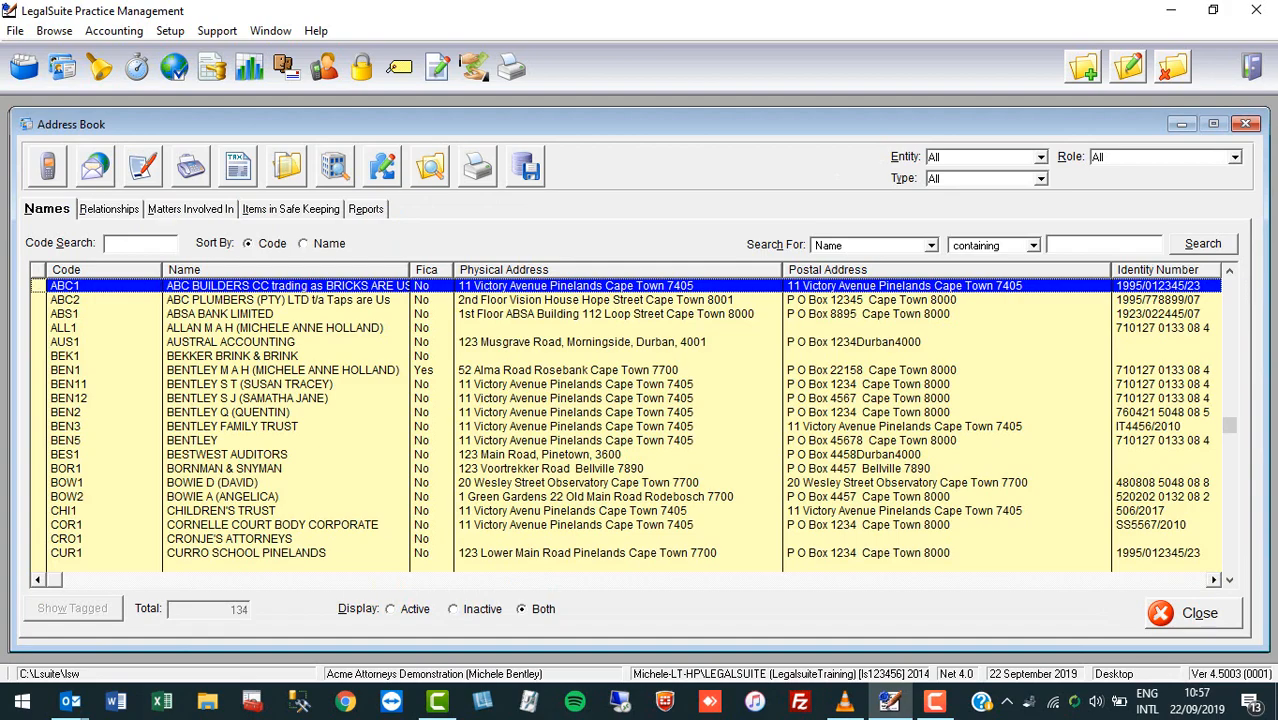
key(Down)
key(Down)
key(Down)
key(Down)
key(Down)
key(Down)
key(Down)
key(Down)
key(Down)
key(Down)
key(Down)
key(Down)
key(Down)
key(Down)
key(Down)
key(Down)
key(Down)
key(Down)
key(Down)
key(Down)
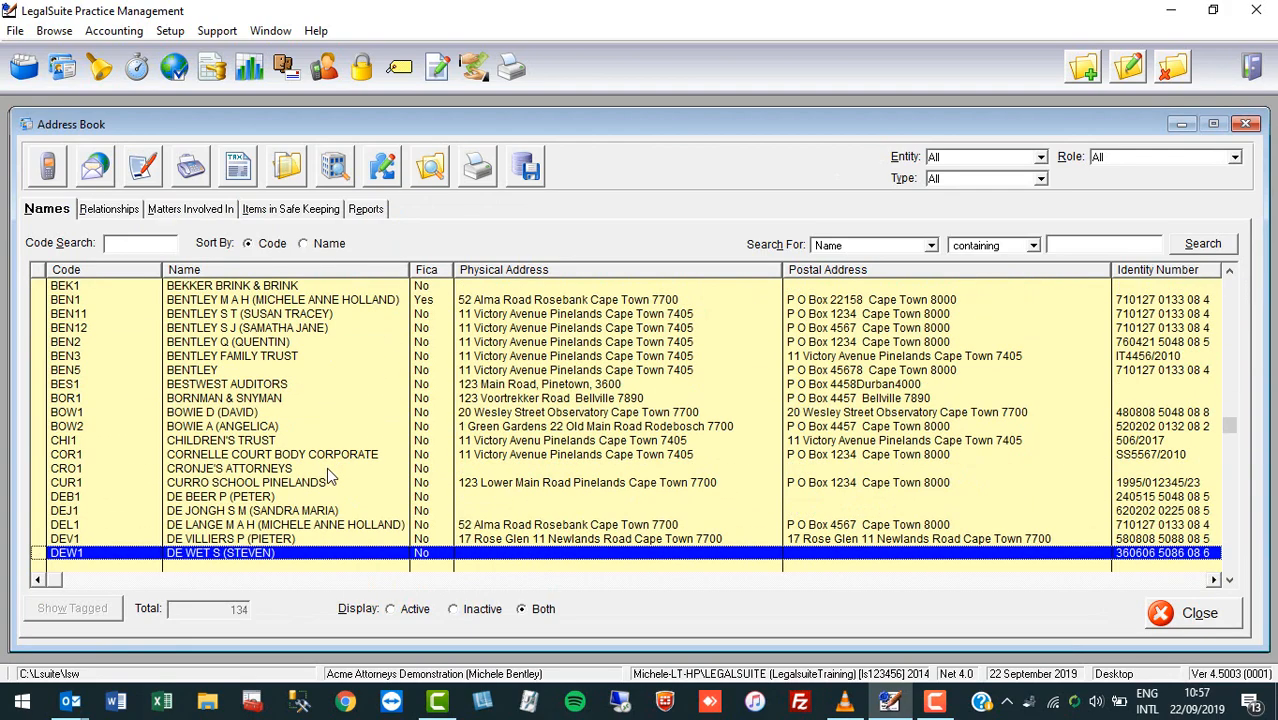
key(Down)
key(Down)
key(Down)
key(Down)
key(Down)
key(Down)
key(Down)
key(Down)
key(Down)
key(Down)
key(Down)
key(Down)
key(Down)
key(Down)
key(Down)
key(Down)
key(Down)
key(Down)
key(Down)
key(Down)
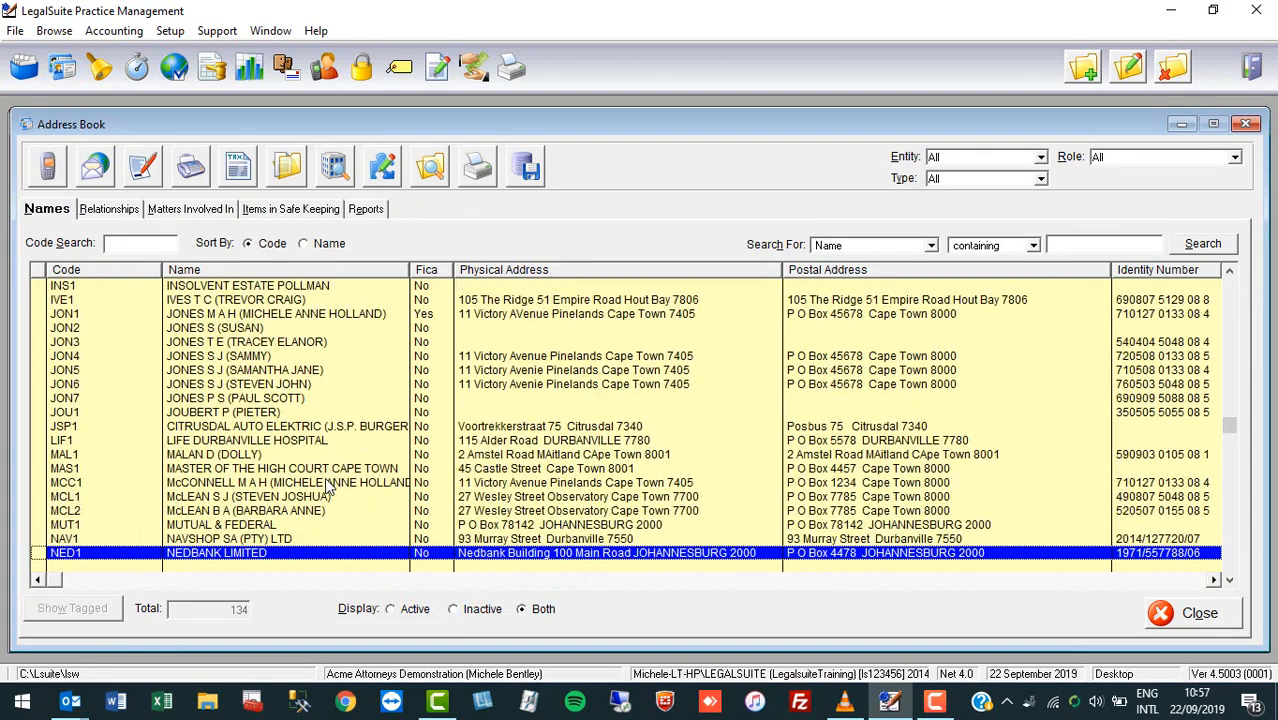
click(277, 484)
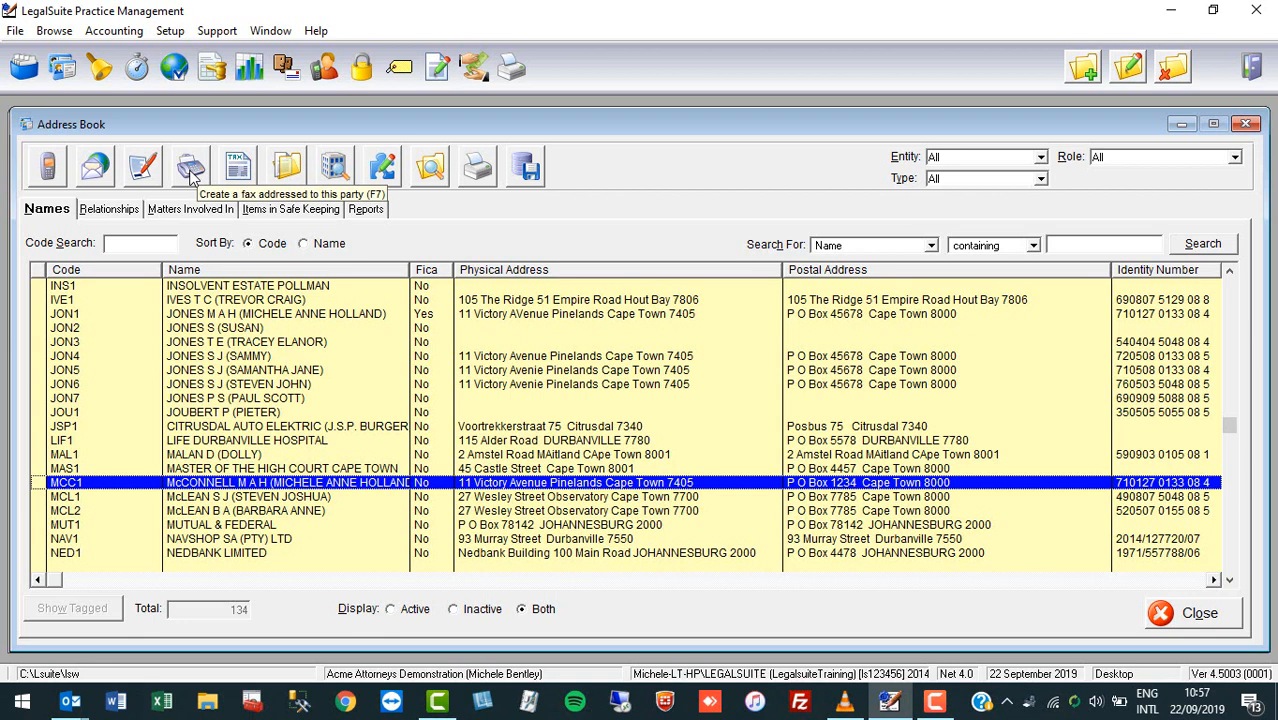
- Create a fax addressed to the selected party and switch to the generated document in Word
click(191, 173)
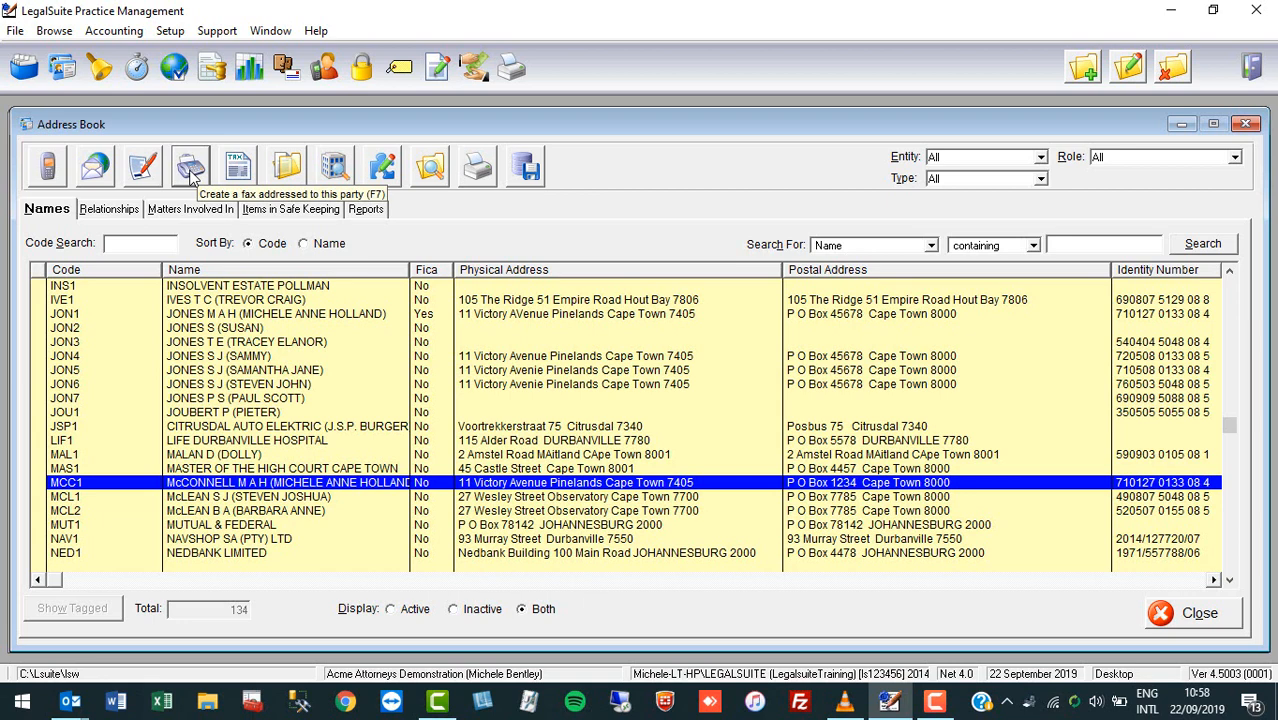
click(190, 170)
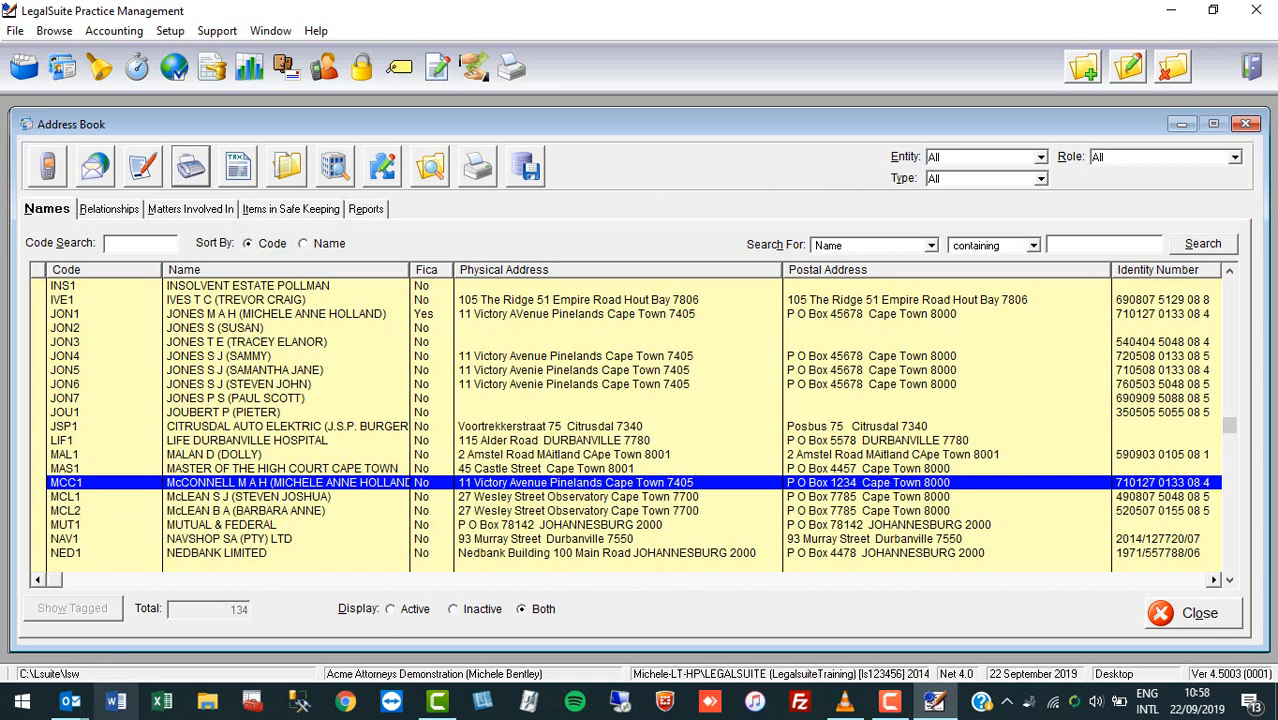
click(116, 703)
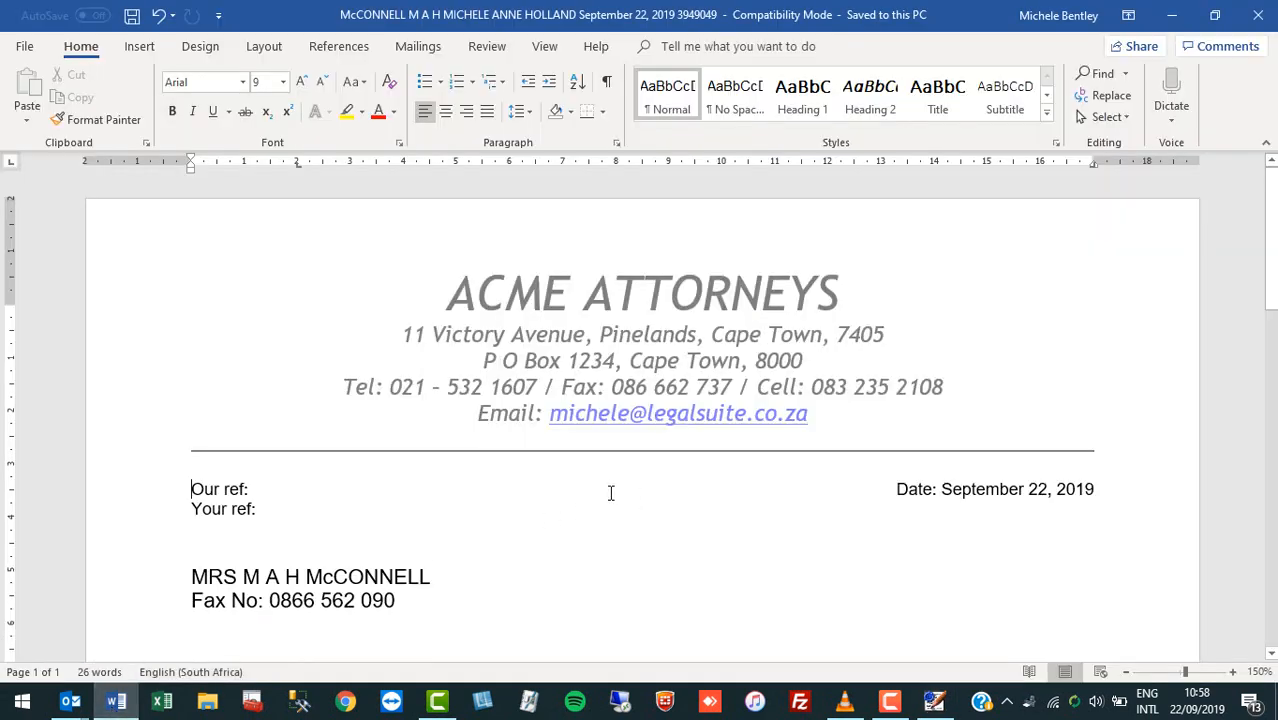
- Adjust the fax spacing: add a blank line above the fax number, remove two blank lines above the salutation, and add one above the heading
scroll(795, 407, down, 3)
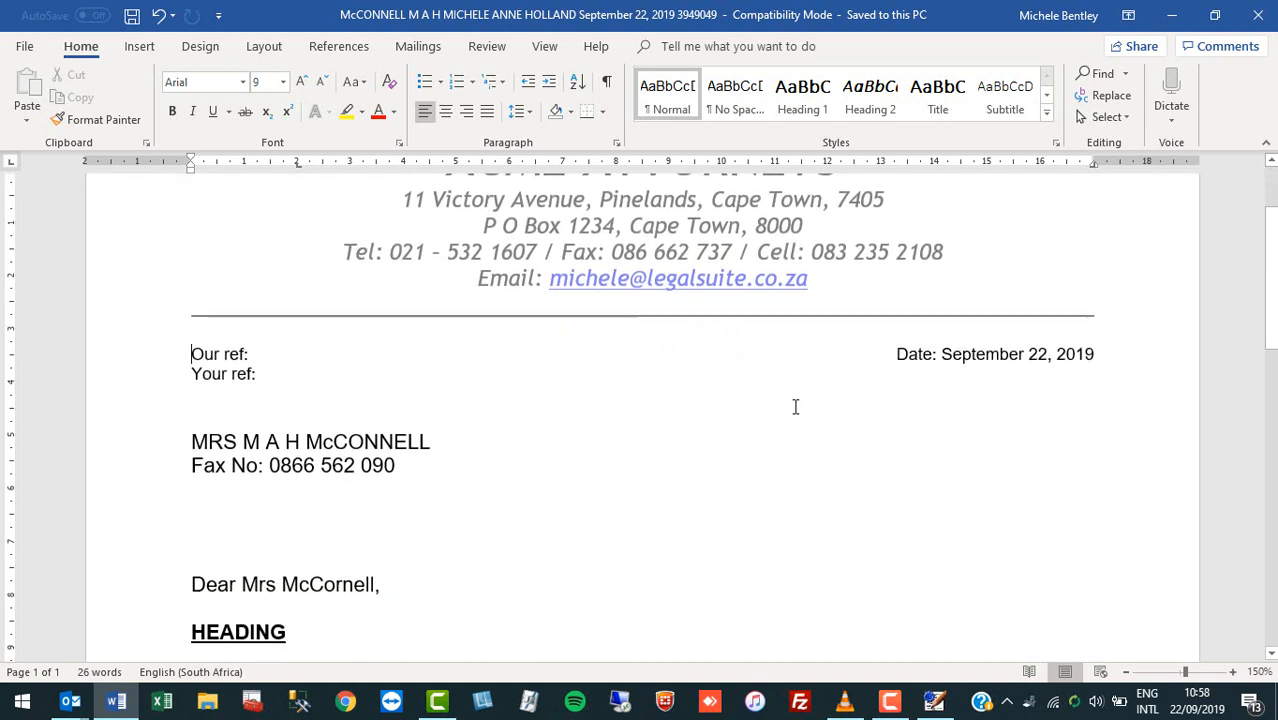
drag(944, 352, 1098, 353)
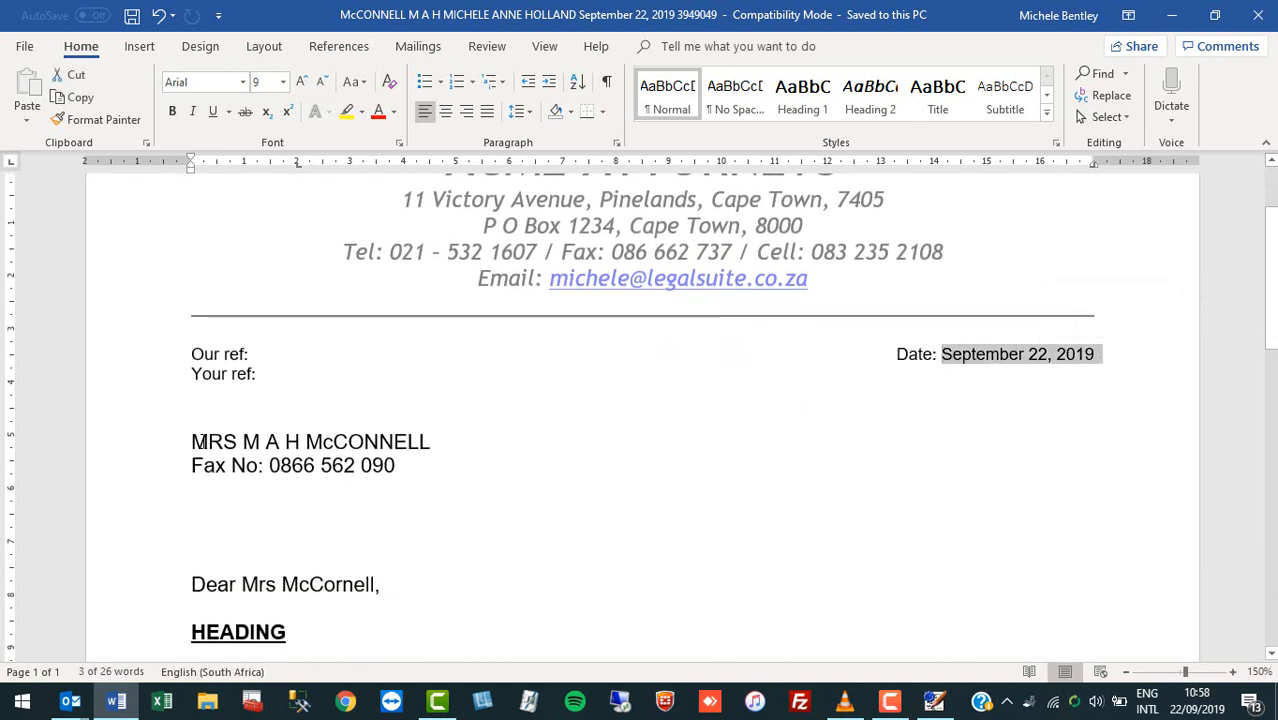
click(193, 465)
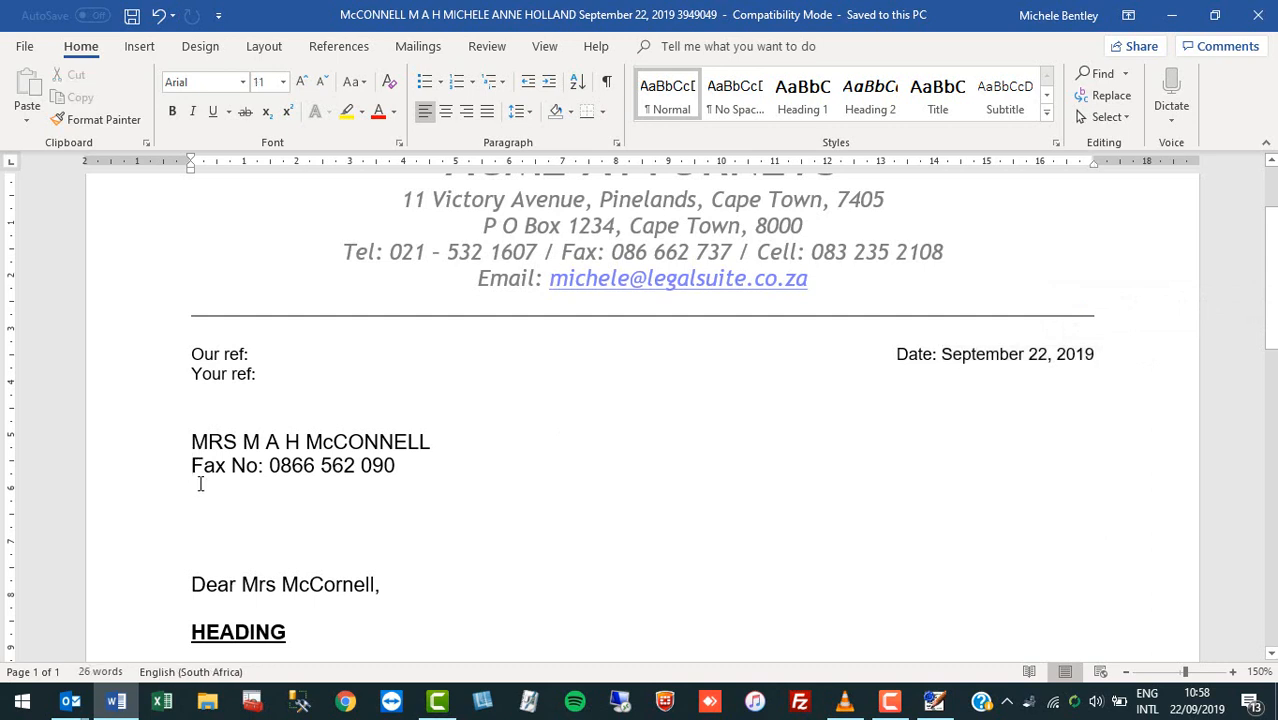
key(Return)
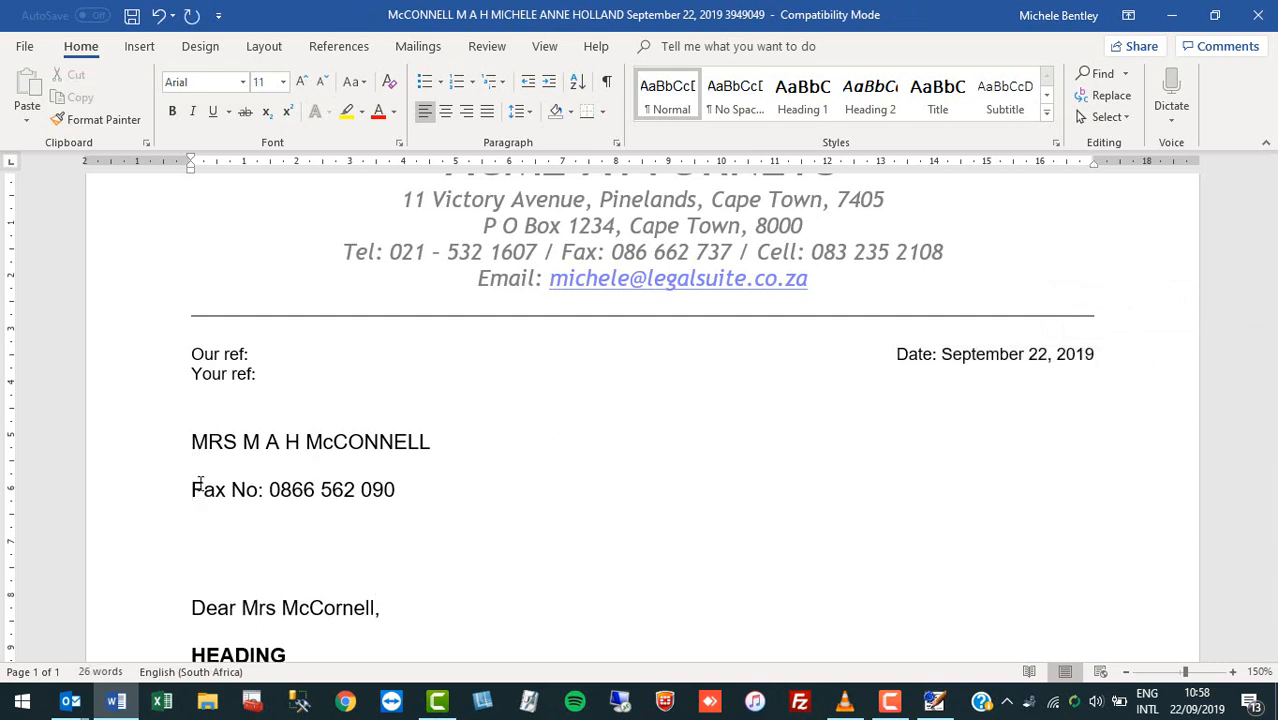
key(Down)
key(Down)
key(Delete)
key(Delete)
key(Down)
key(Down)
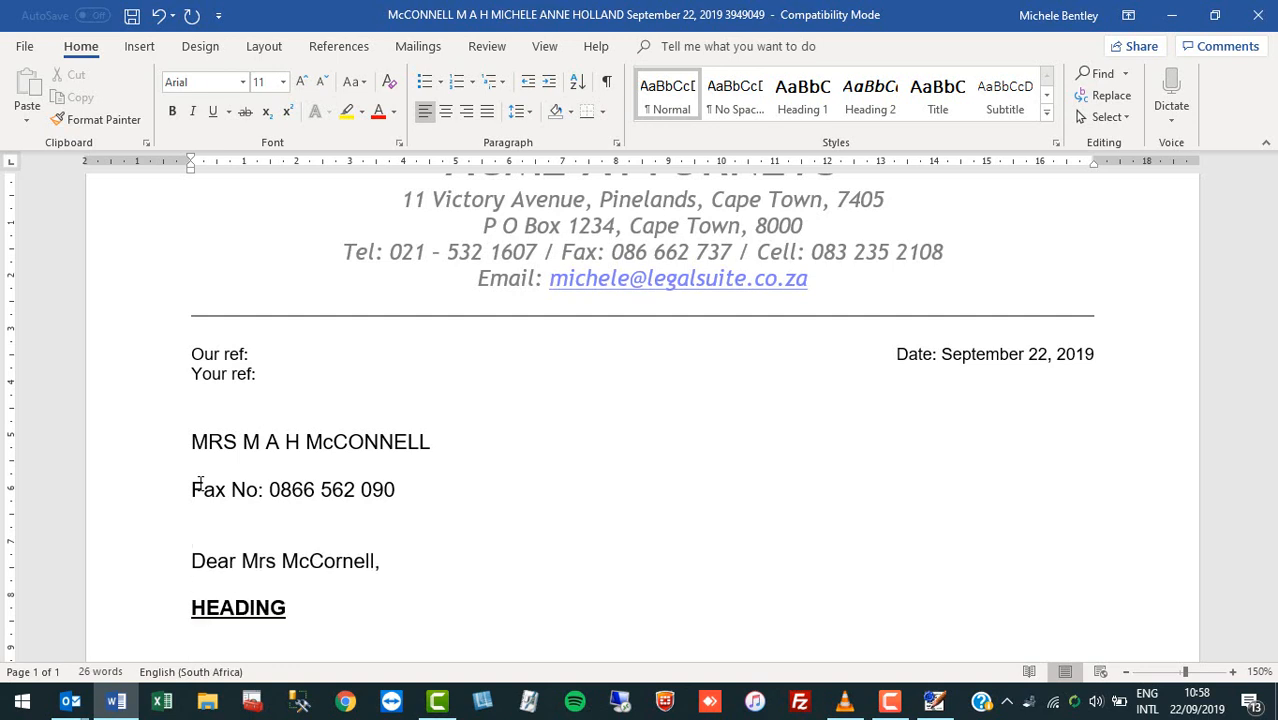
key(Return)
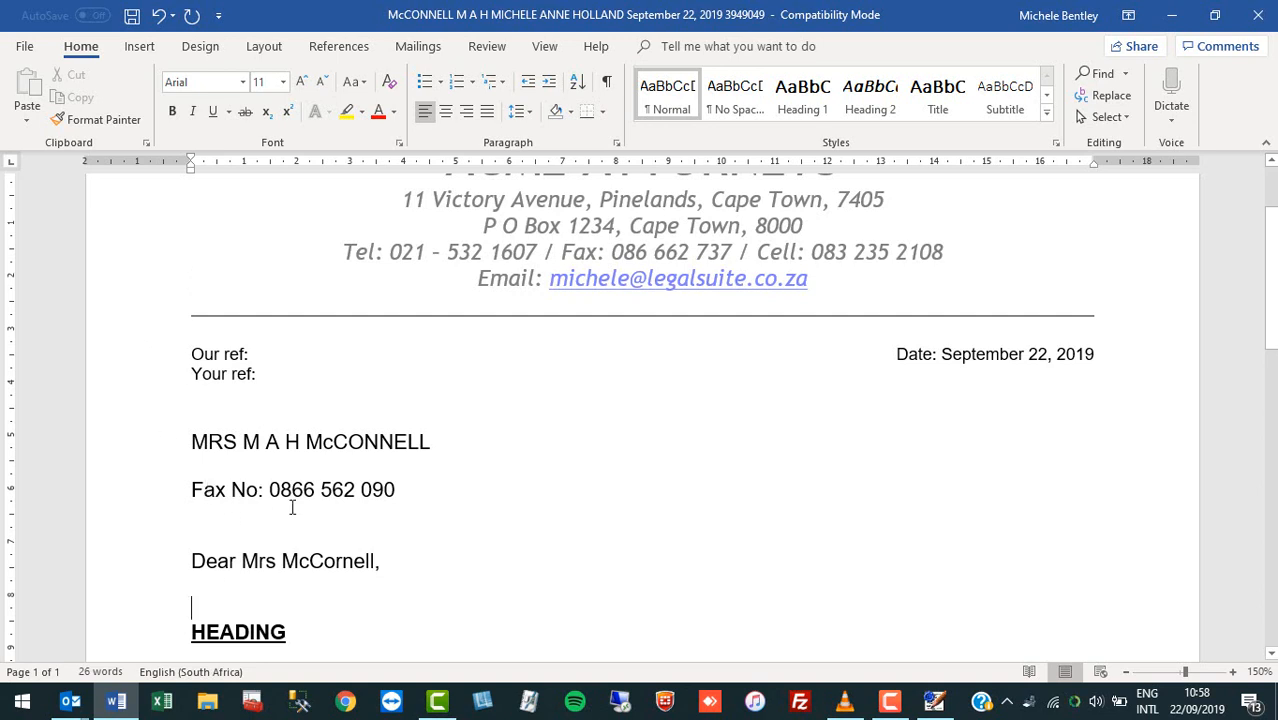
- Check the recipient's fax number and the salutation in the fax
drag(268, 489, 412, 491)
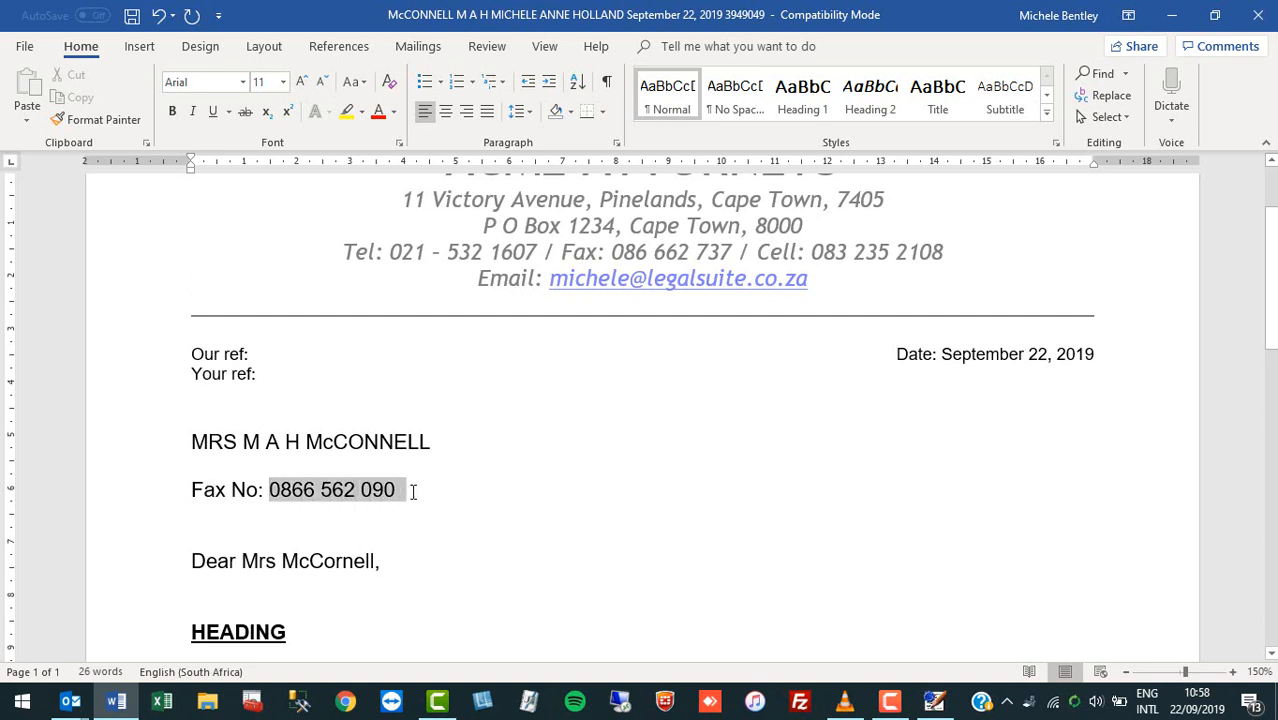
click(195, 561)
drag(212, 561, 375, 561)
scroll(372, 548, down, 3)
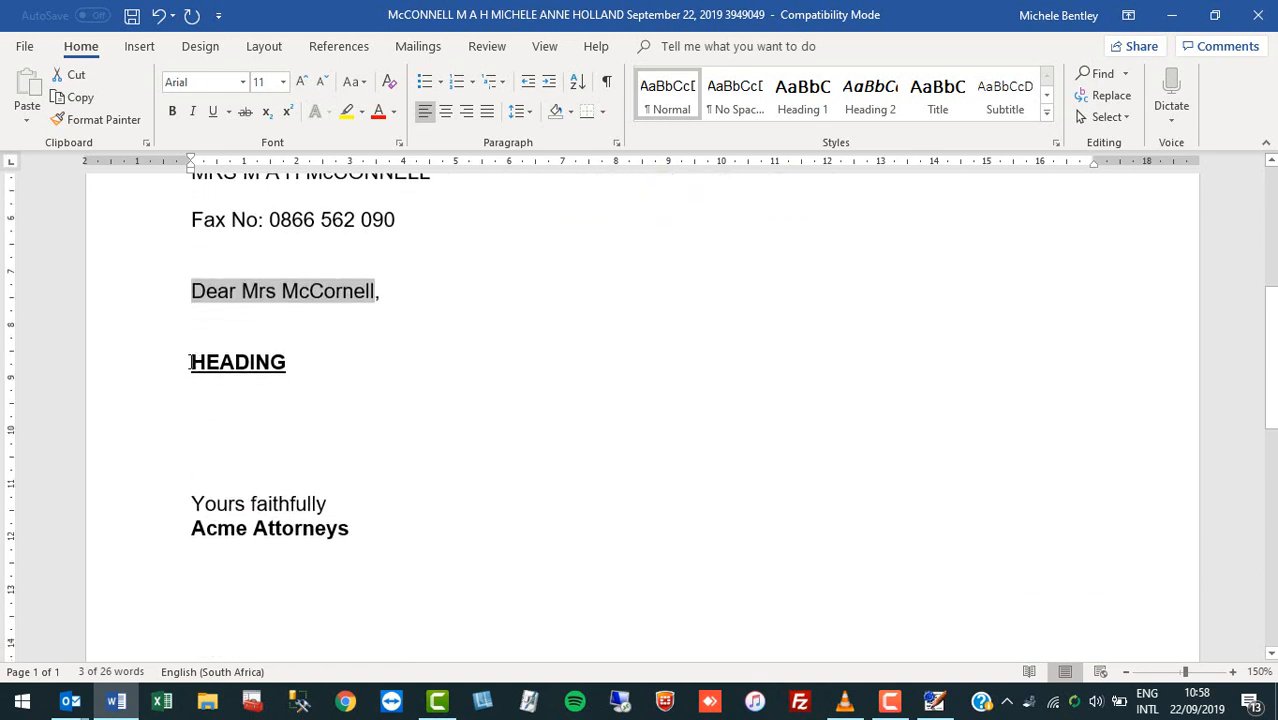
- Replace the placeholder heading with "REQUEST FOR FICA DOCUMENTS"
drag(191, 362, 287, 367)
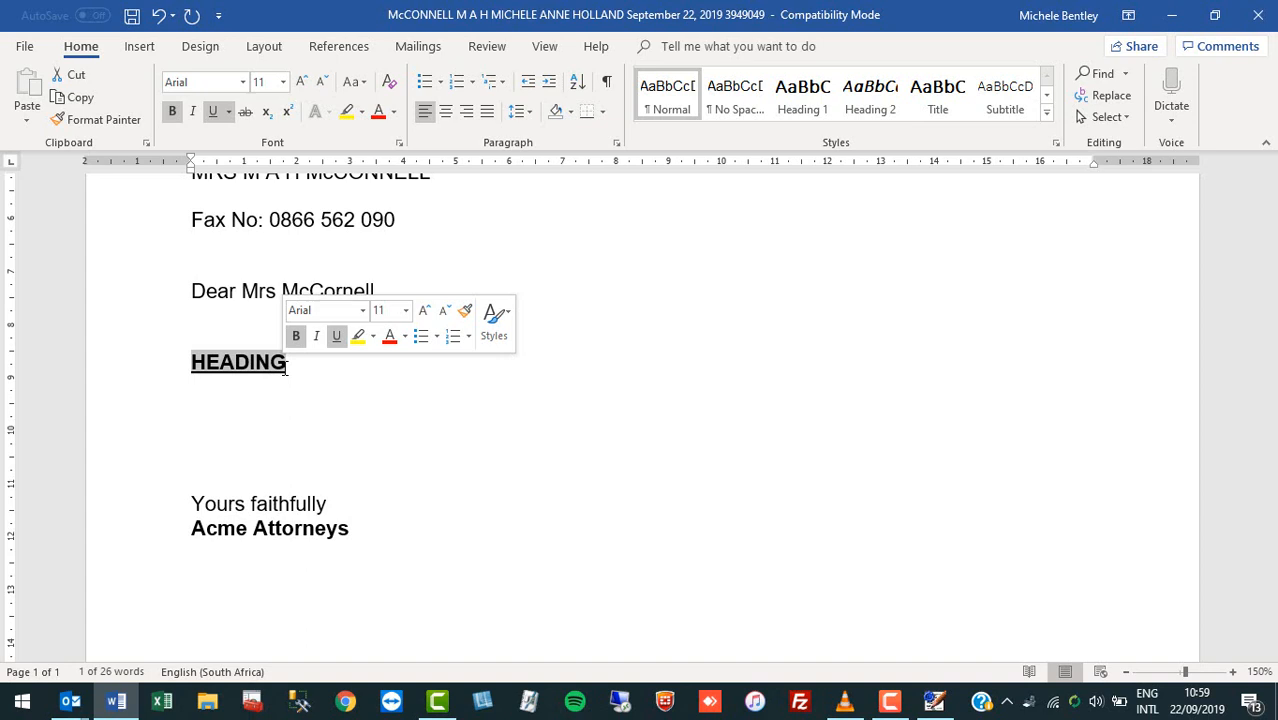
text(REQUE)
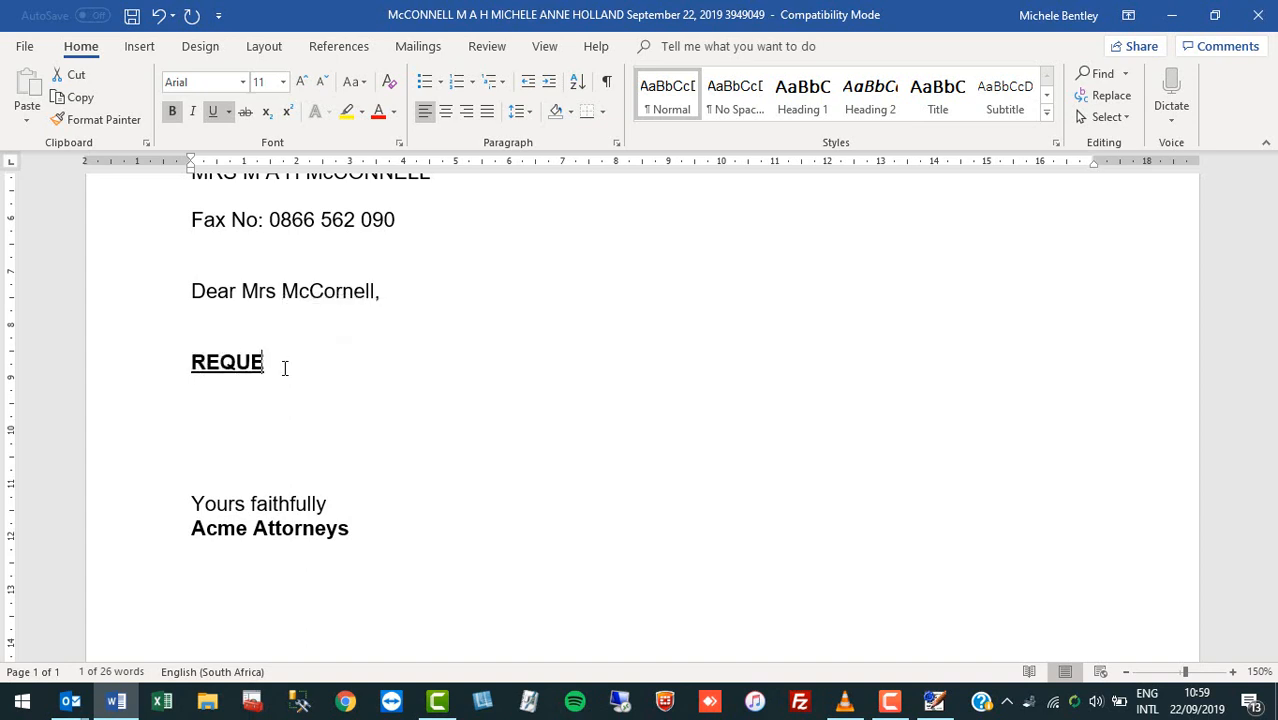
text(ST GPOT)
key(BackSpace)
key(BackSpace)
key(BackSpace)
key(BackSpace)
key(BackSpace)
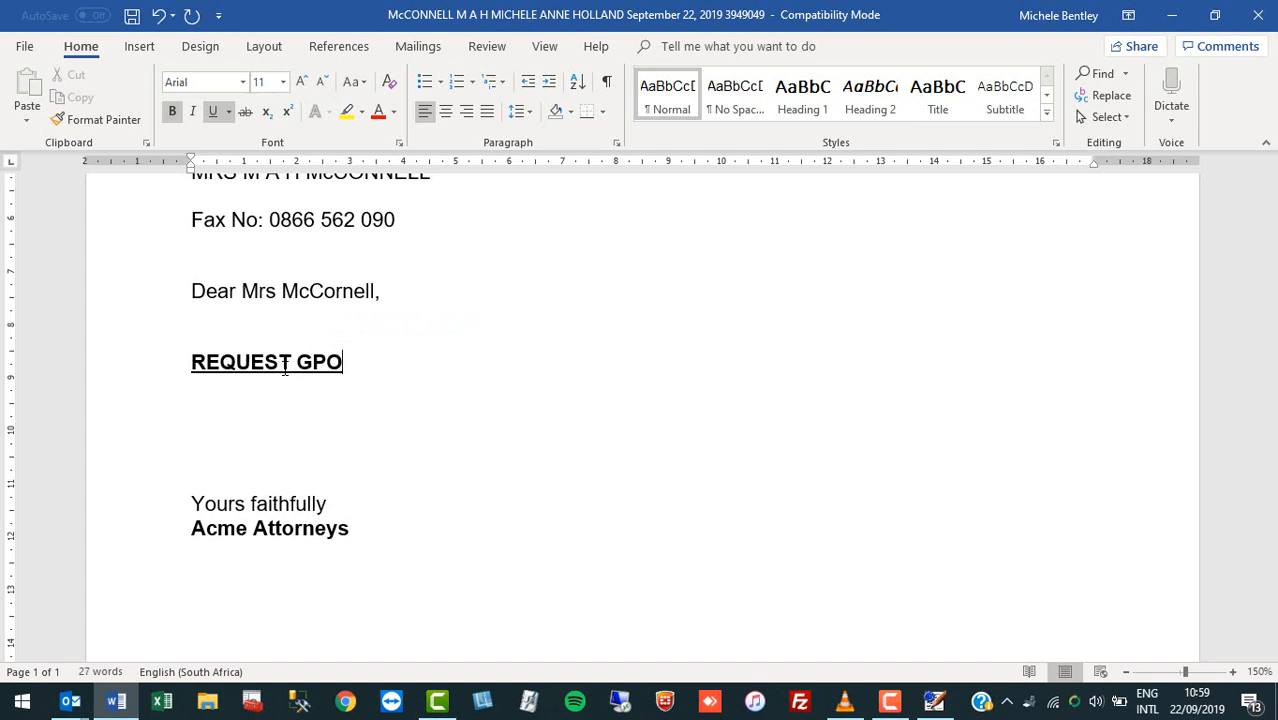
text(FOR F)
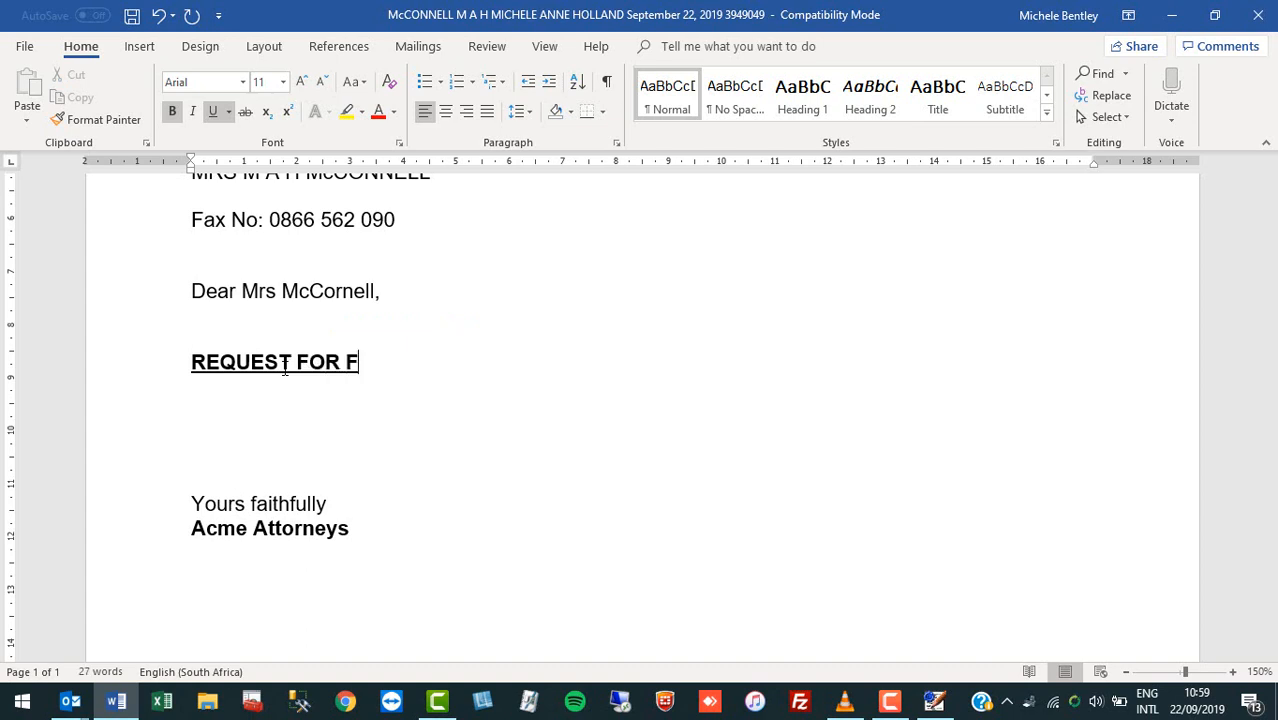
text(ICA DOCUMENTS)
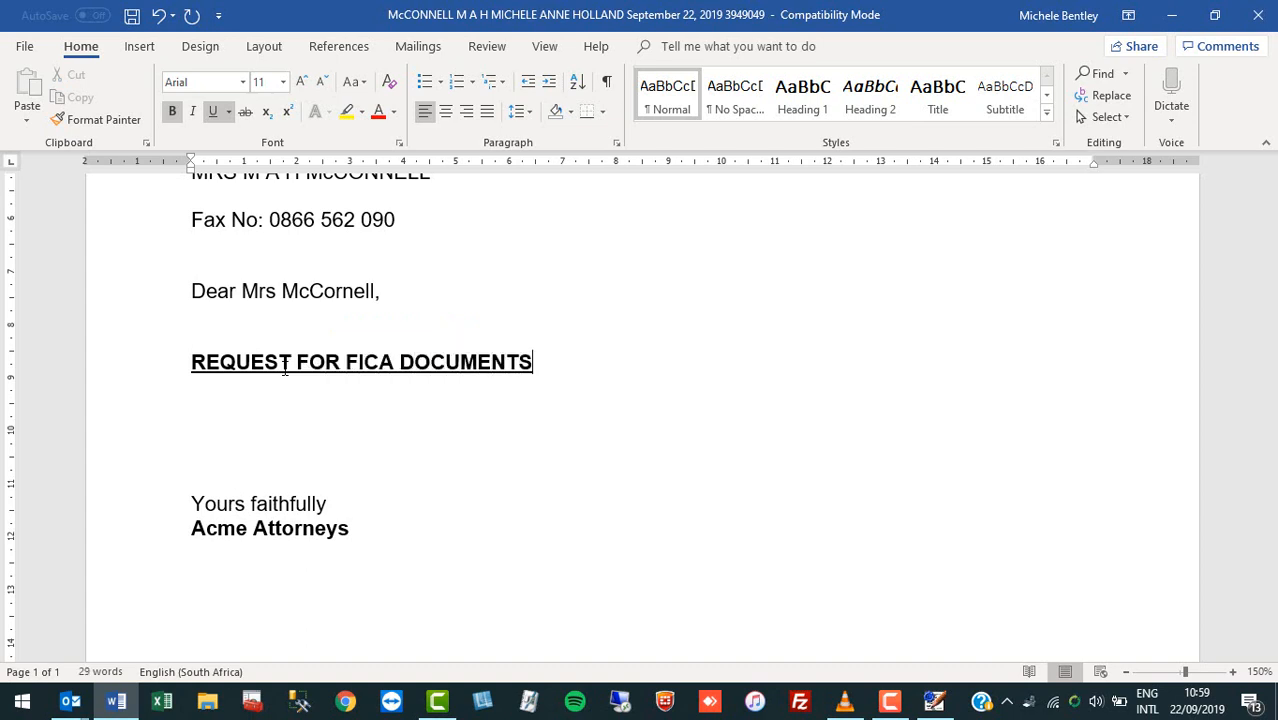
- Enter the body text "TYPE BODY OF FAX HERE…" below the heading, leaving a blank line between them
key(Down)
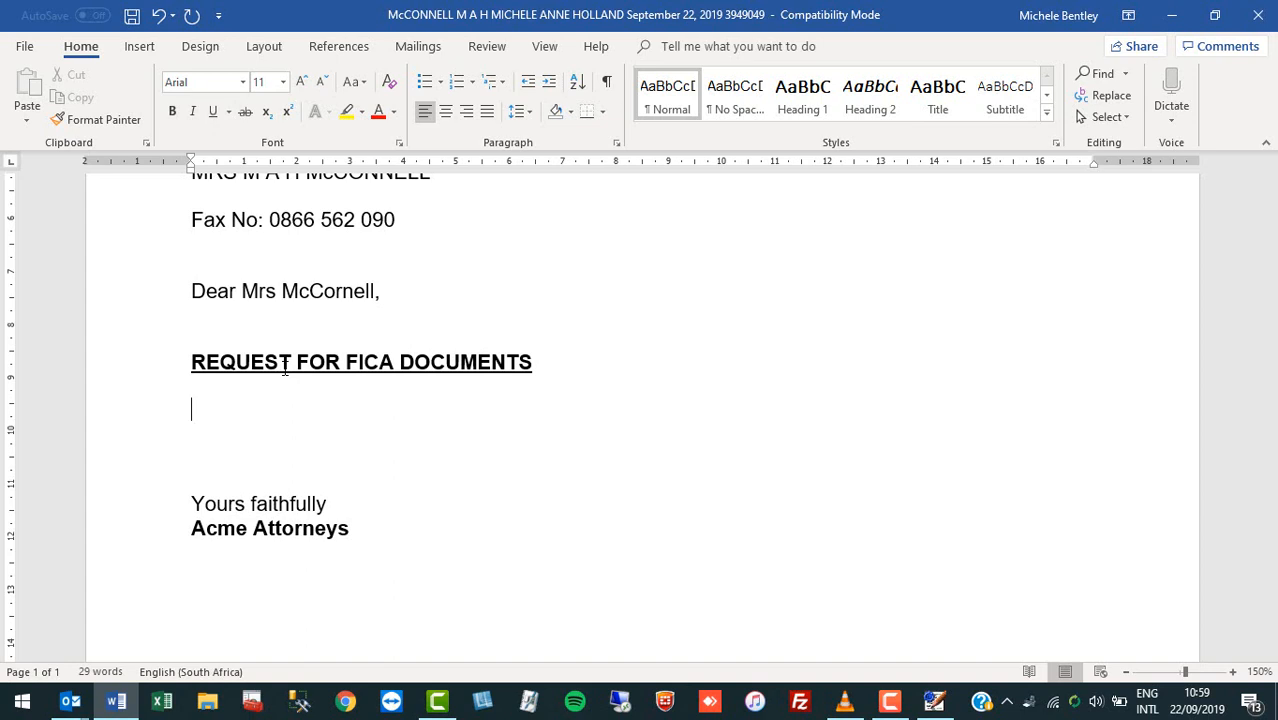
key(Down)
text(TYPE BODY OF )
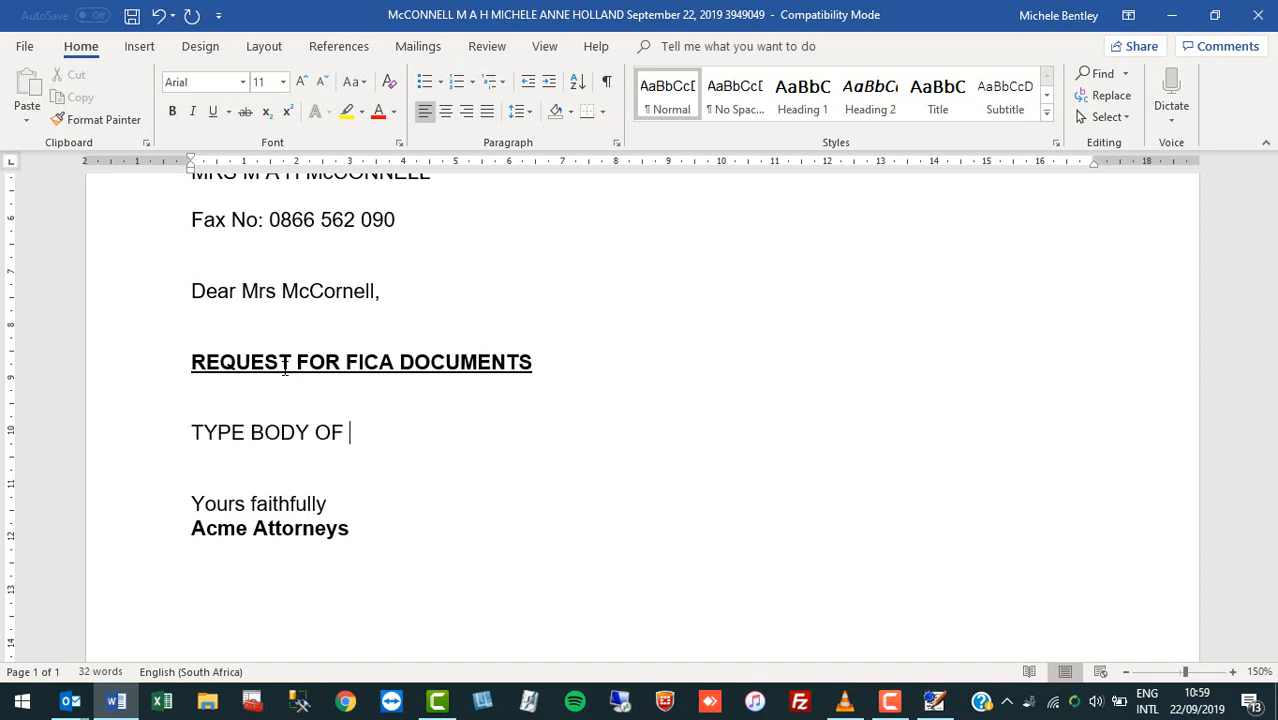
text(FAC)
key(BackSpace)
key(BackSpace)
text(V)
key(BackSpace)
text(X HERE)
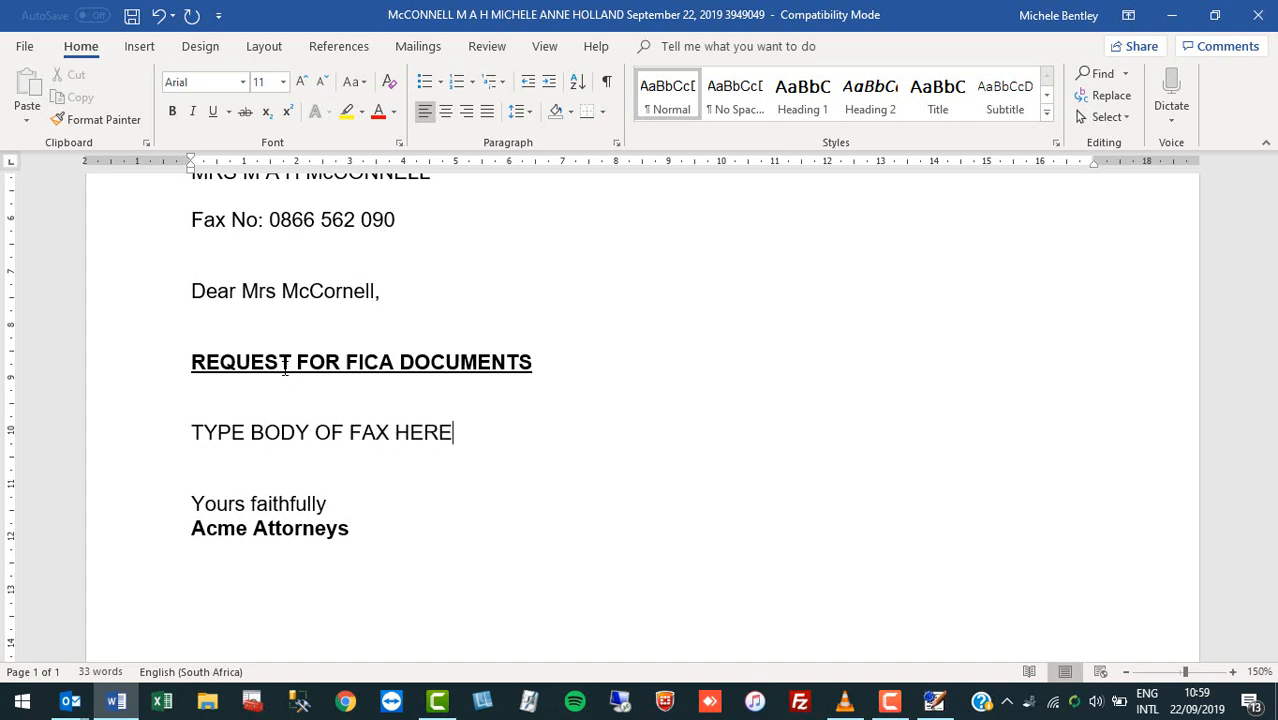
text(...)
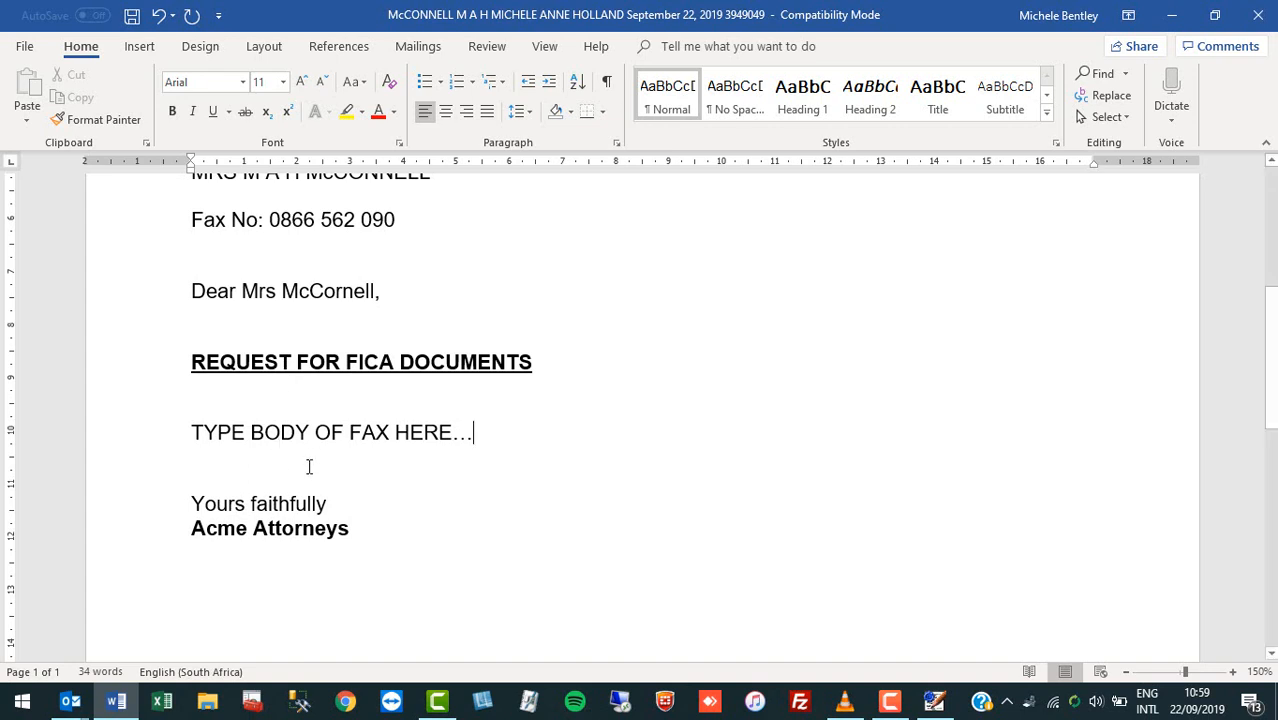
- Add a comma after "Yours faithfully" and insert two line breaks before the firm's name
click(338, 504)
text(,)
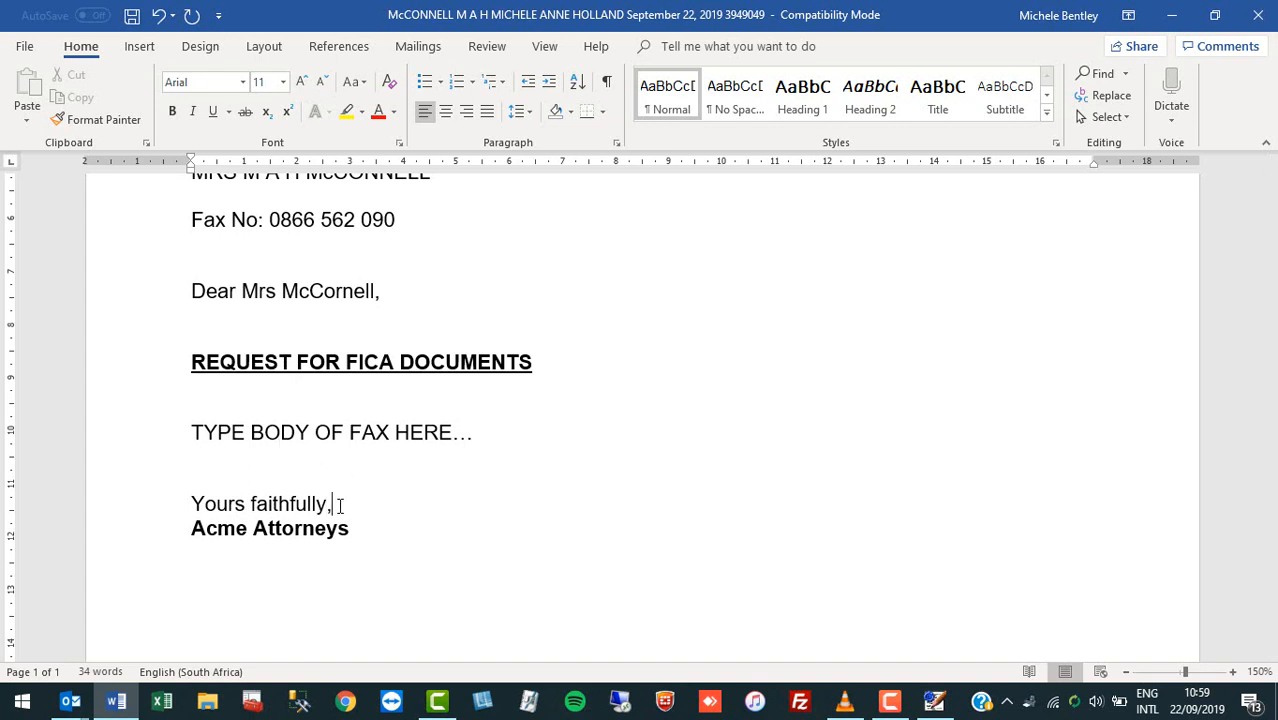
key(Return)
key(Return)
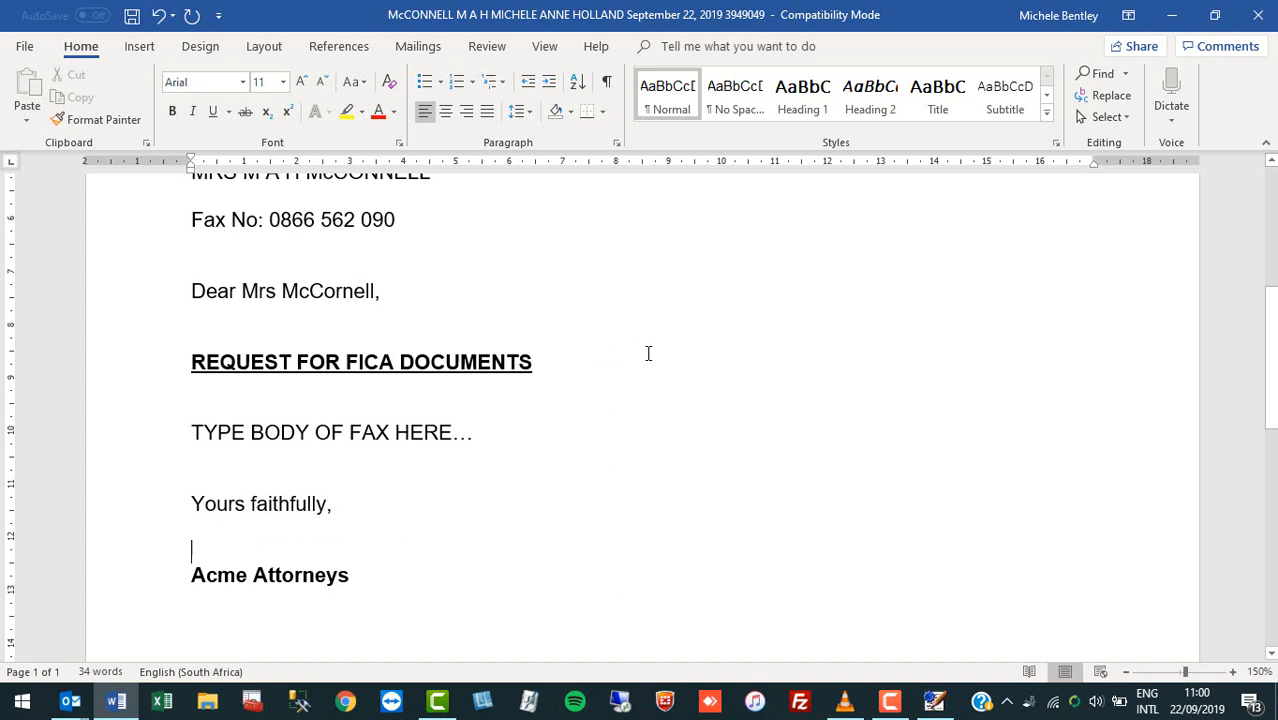
- Review the fax from letterhead to footer, then save the document and close it
scroll(645, 355, down, 1)
scroll(642, 356, down, 10)
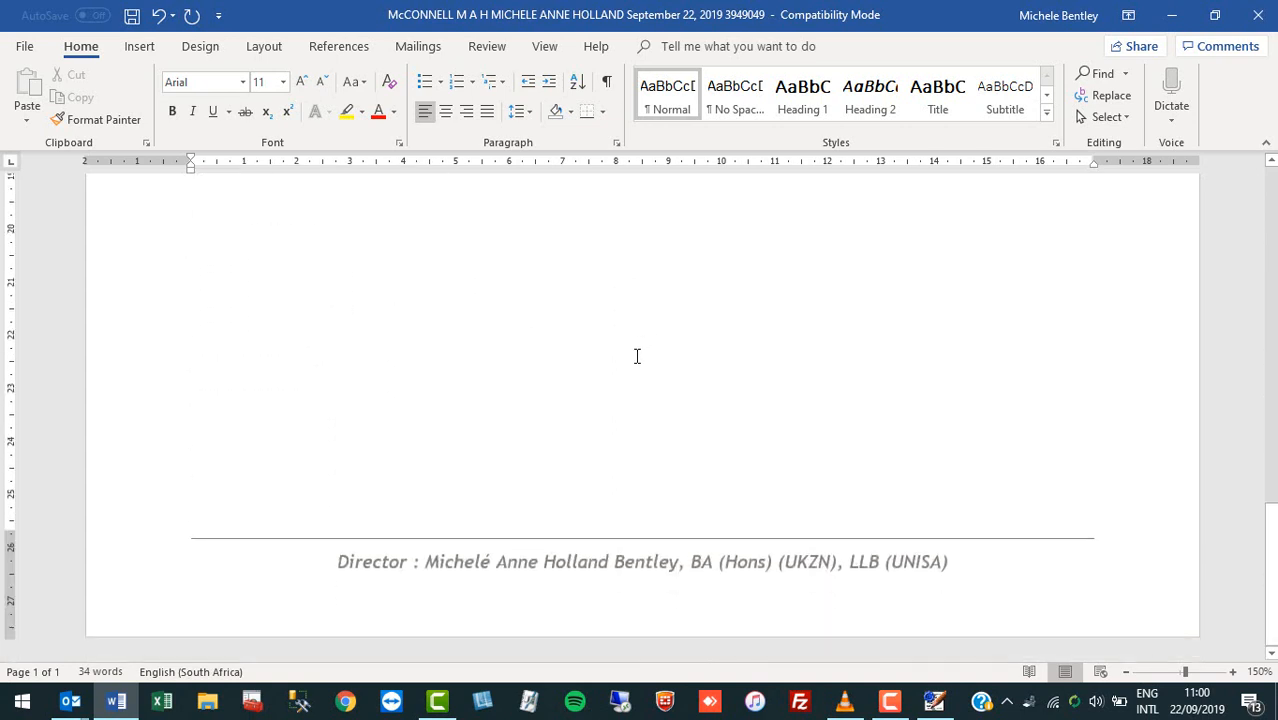
scroll(636, 356, up, 15)
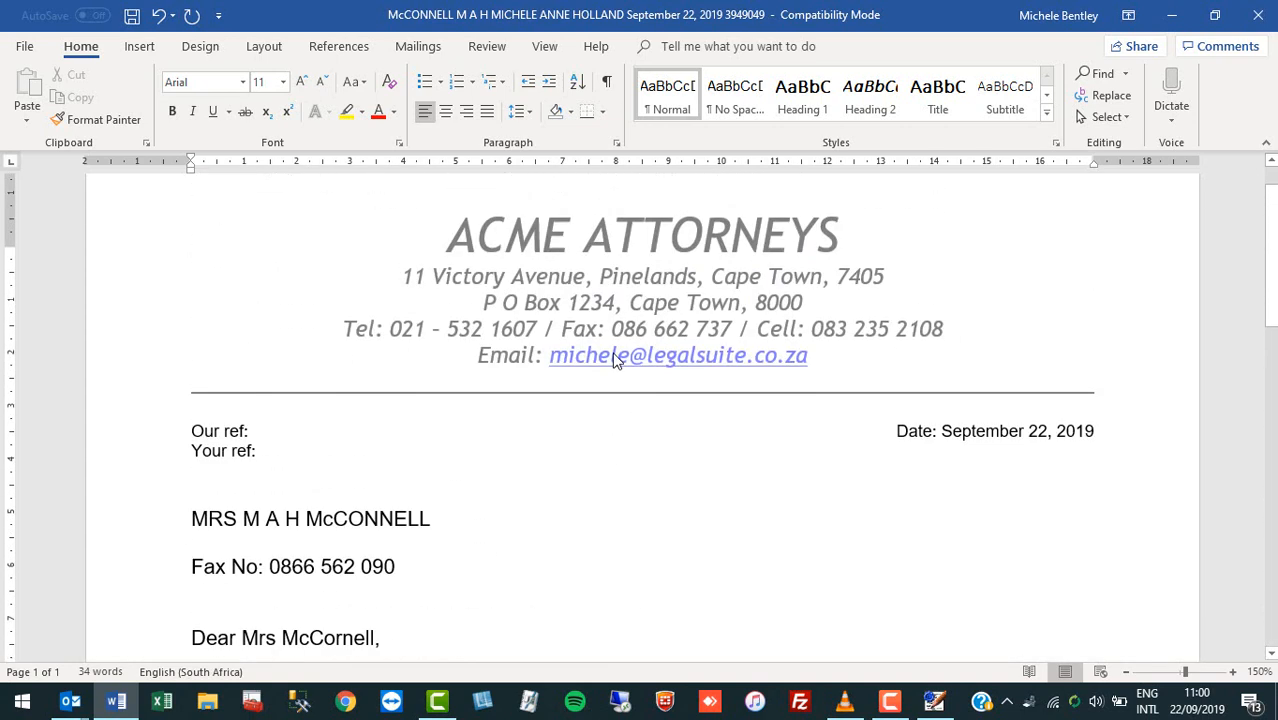
click(133, 20)
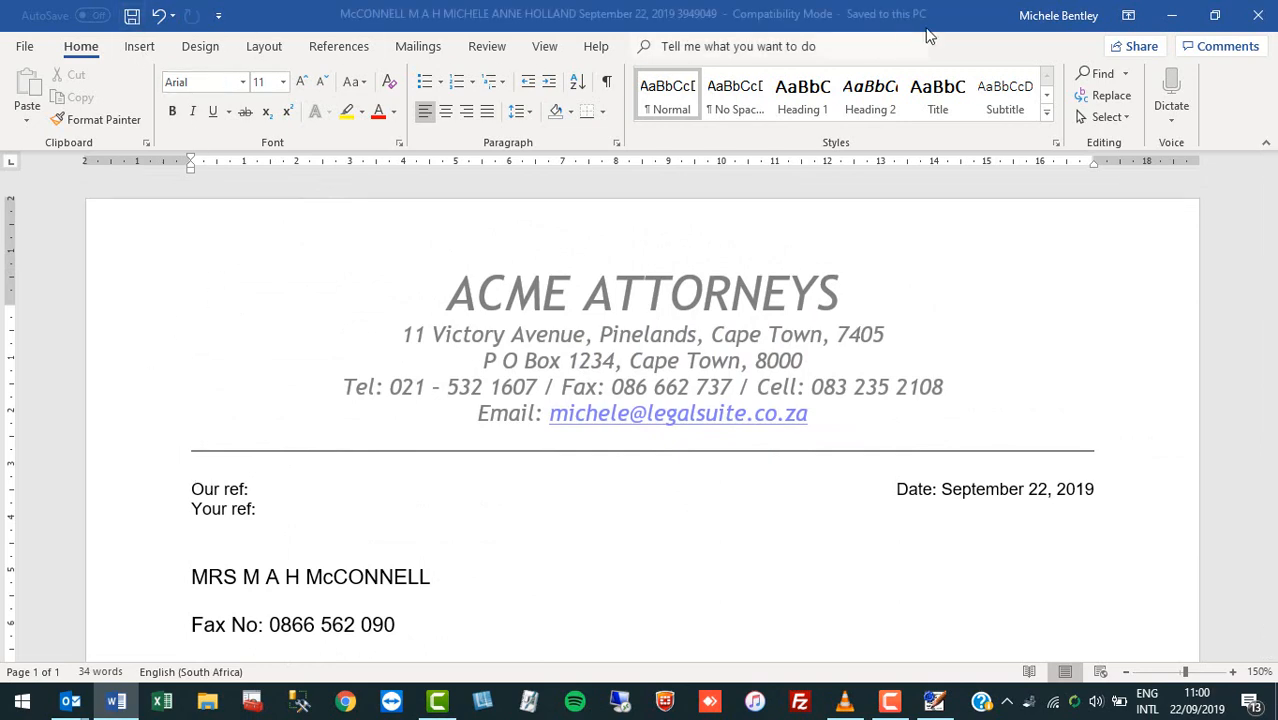
click(1260, 12)
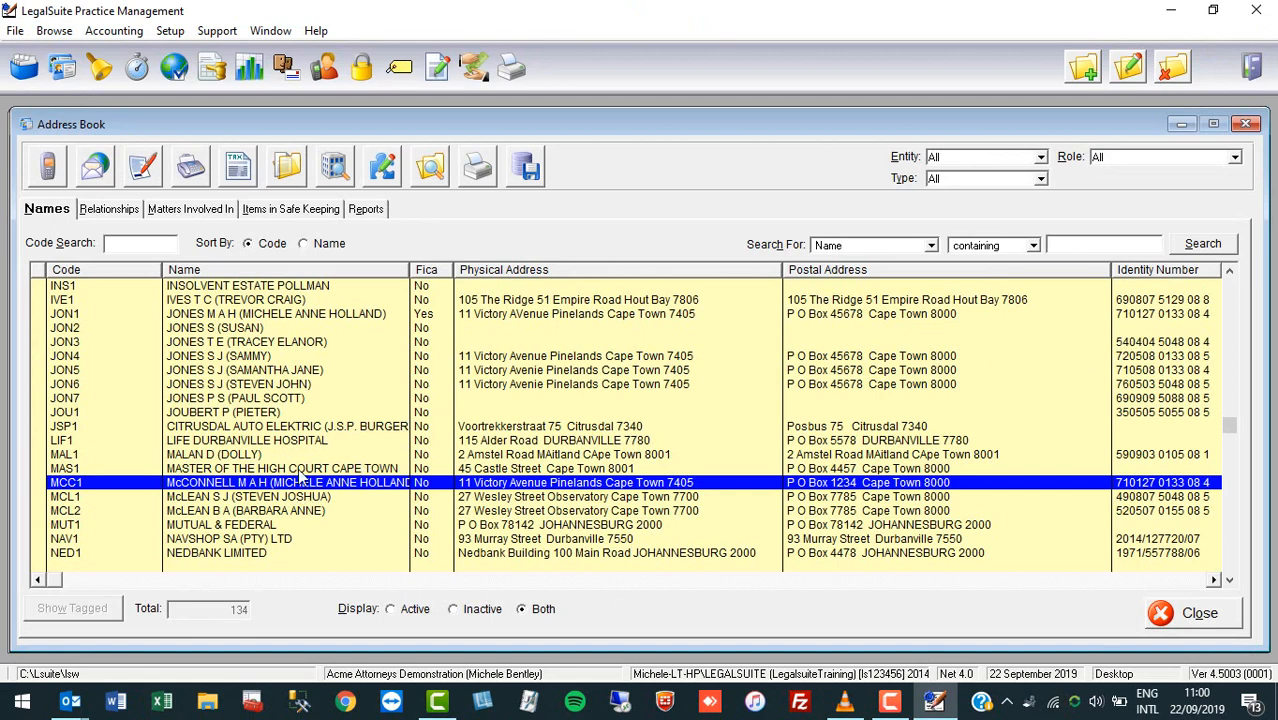
- Open the document folder of the selected address book party
click(288, 168)
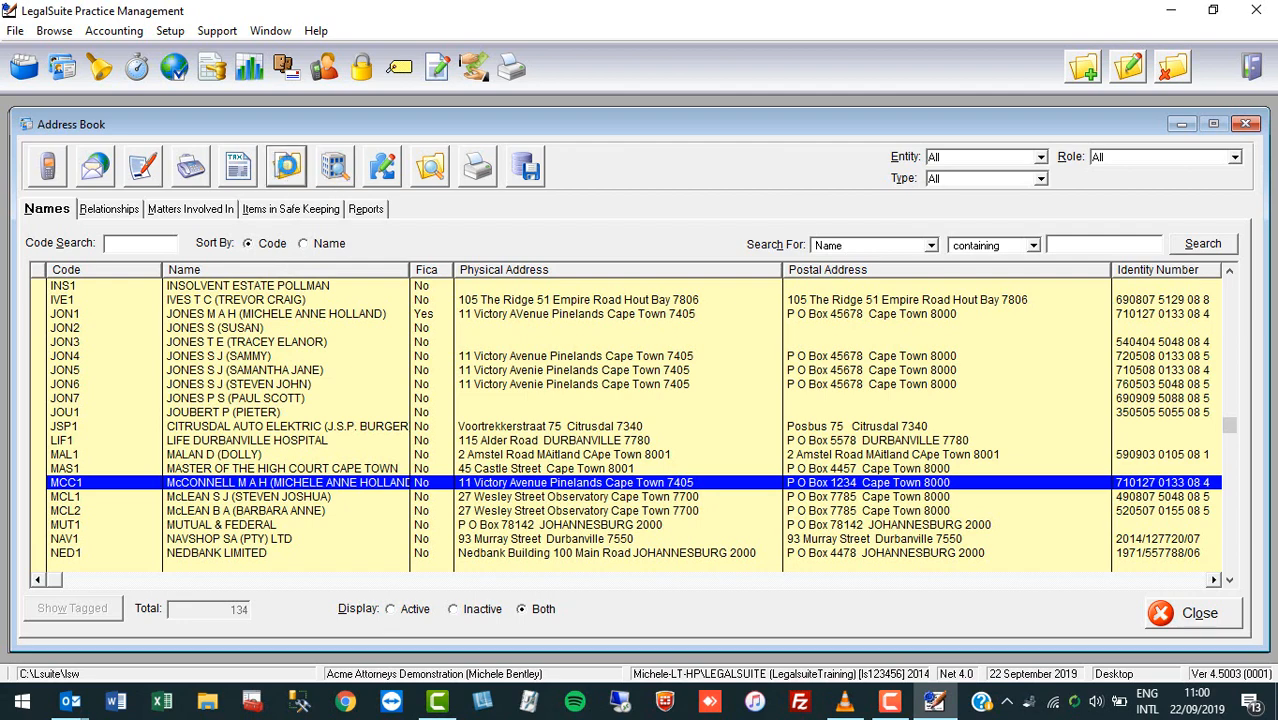